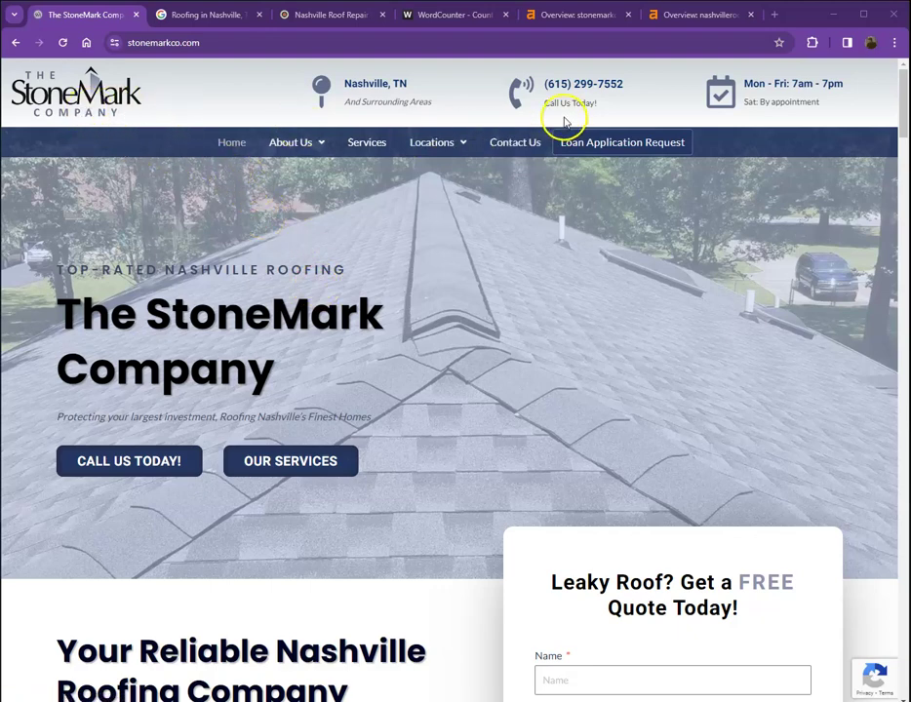
# Step: Copy all the StoneMark homepage text and paste it into the WordCounter text box
pyautogui.scroll(-5, 439, 243)
pyautogui.scroll(-14, 437, 252)
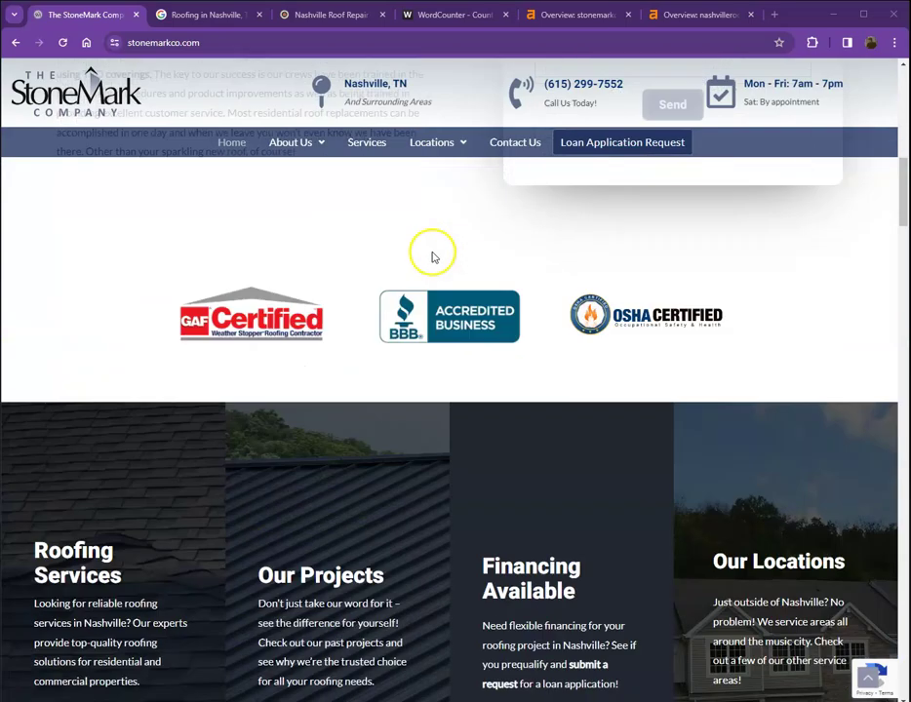
pyautogui.scroll(-15, 411, 347)
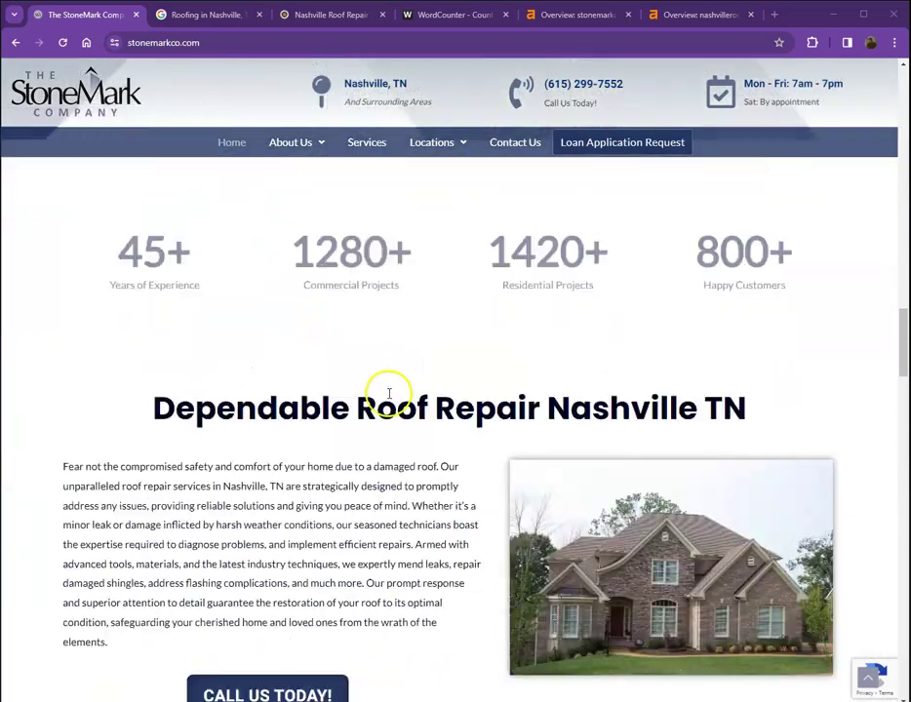
pyautogui.scroll(-11, 387, 405)
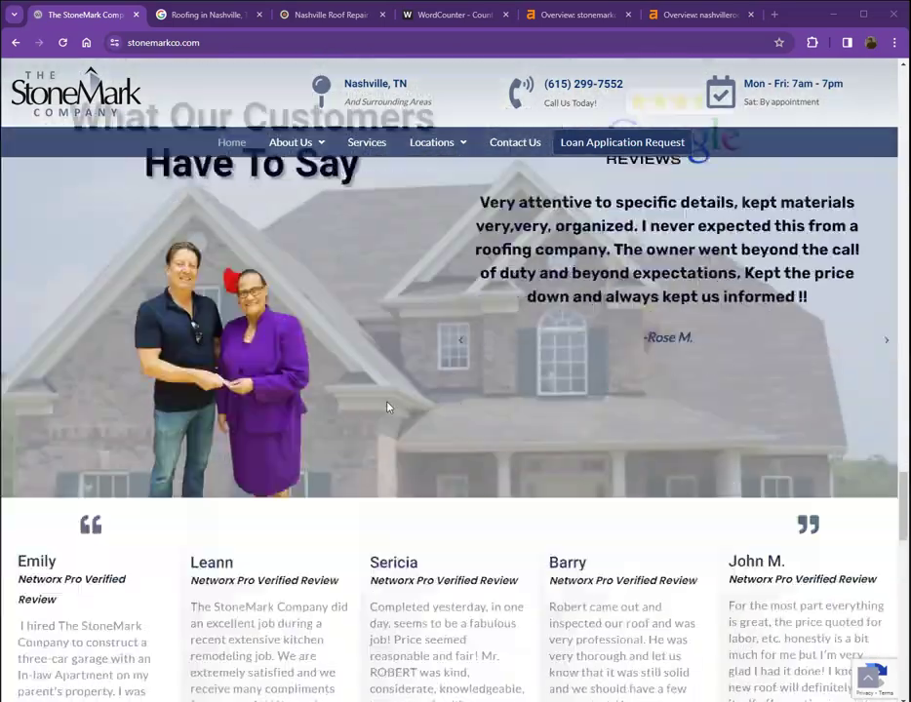
pyautogui.scroll(-3, 382, 407)
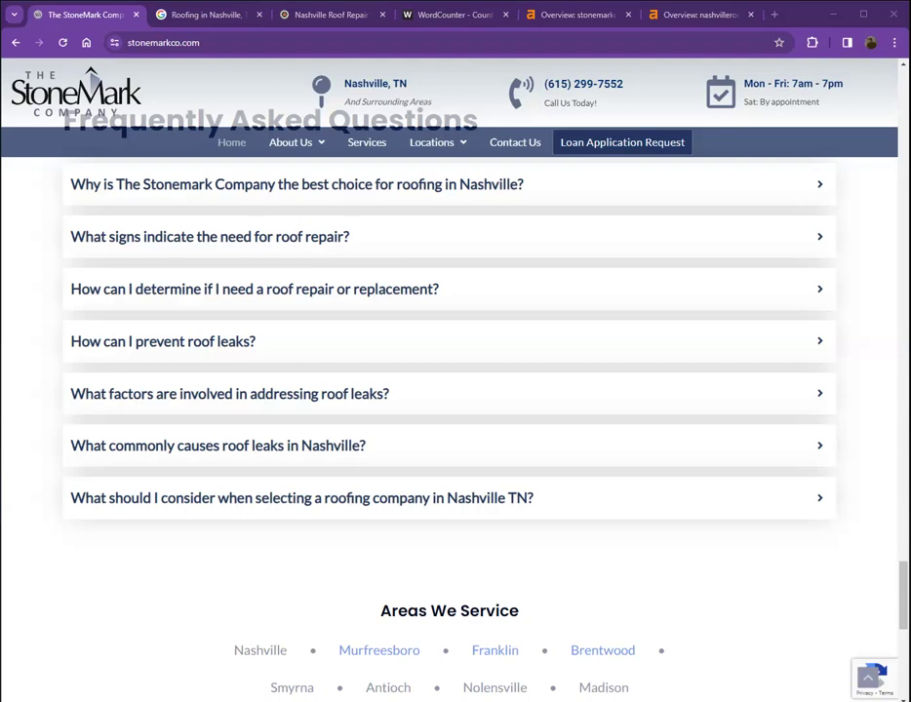
pyautogui.scroll(6, 61, 356)
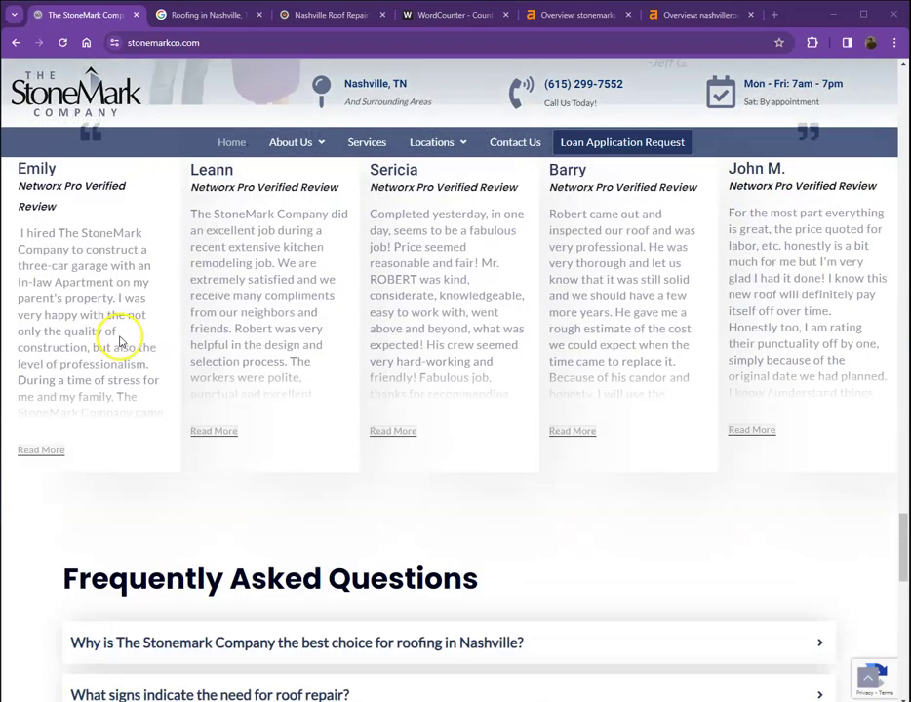
pyautogui.hotkey('ctrl', 'a')
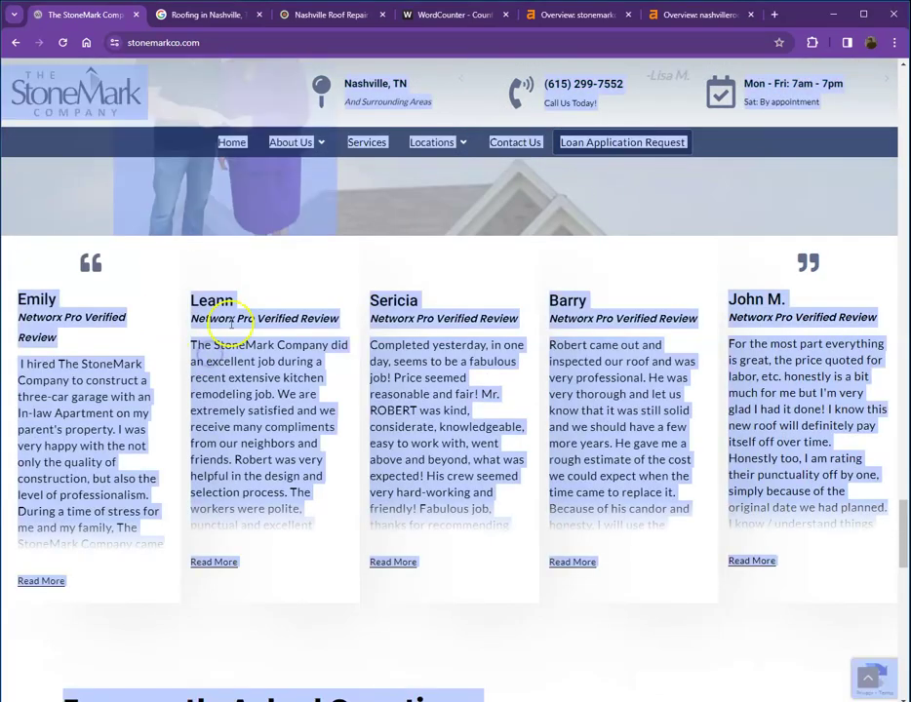
pyautogui.click(433, 14)
pyautogui.click(280, 248)
pyautogui.hotkey('ctrl', 'v')
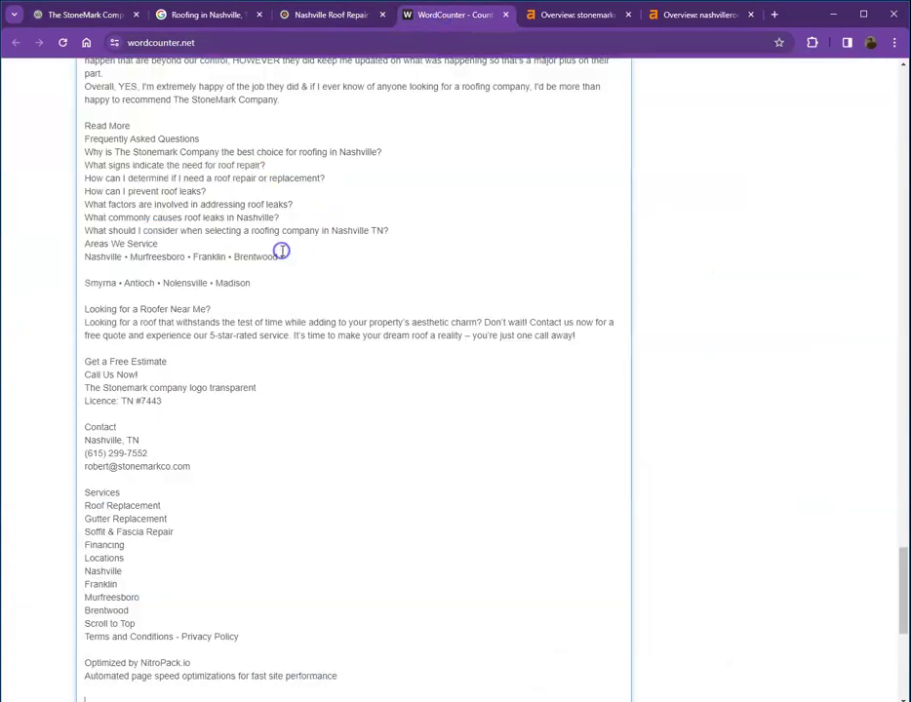
# Step: Review the 2,164-word, 13,051-character count, then go back to StoneMark and clear the selection
pyautogui.scroll(20, 200, 249)
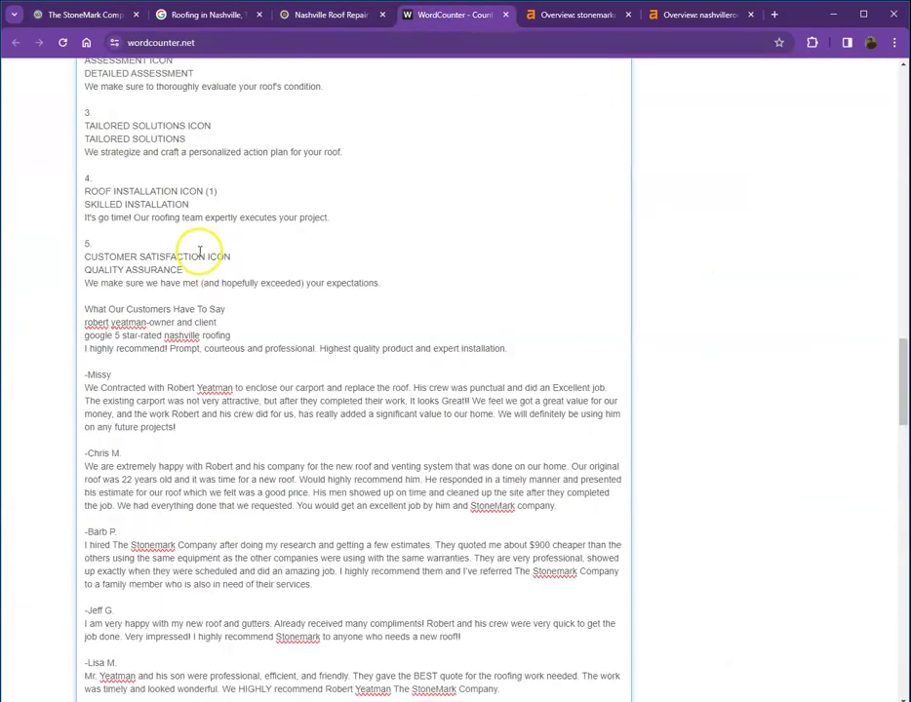
pyautogui.scroll(15, 195, 253)
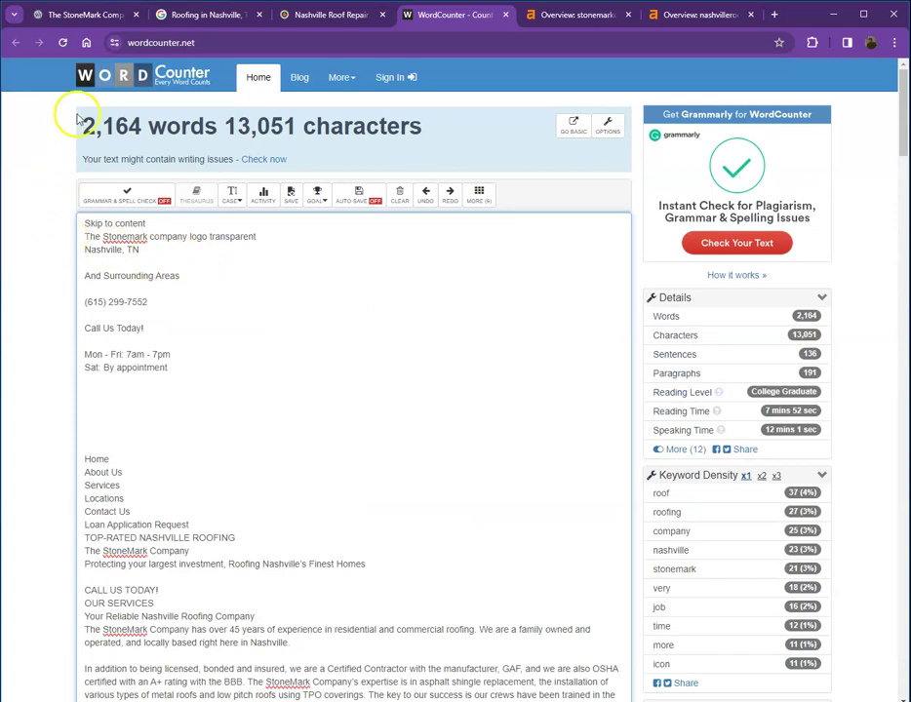
pyautogui.click(84, 14)
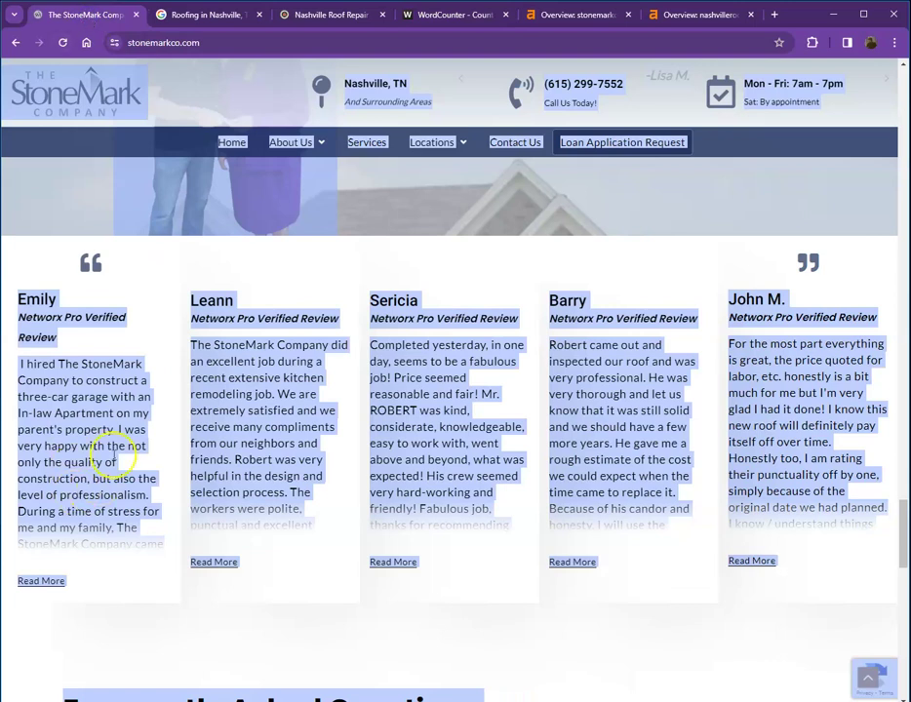
pyautogui.click(153, 398)
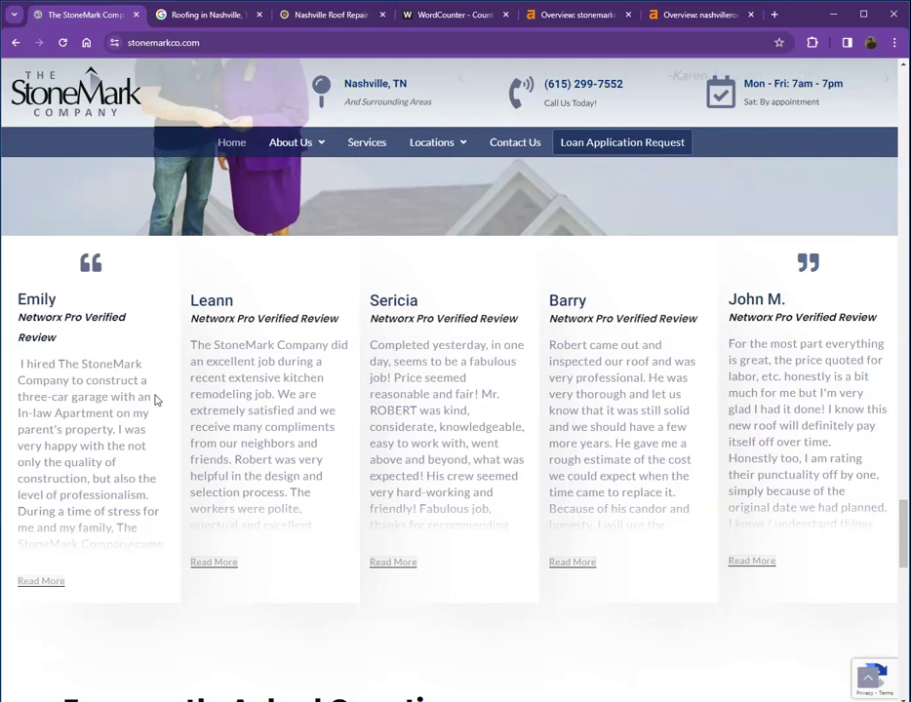
pyautogui.scroll(2, 146, 386)
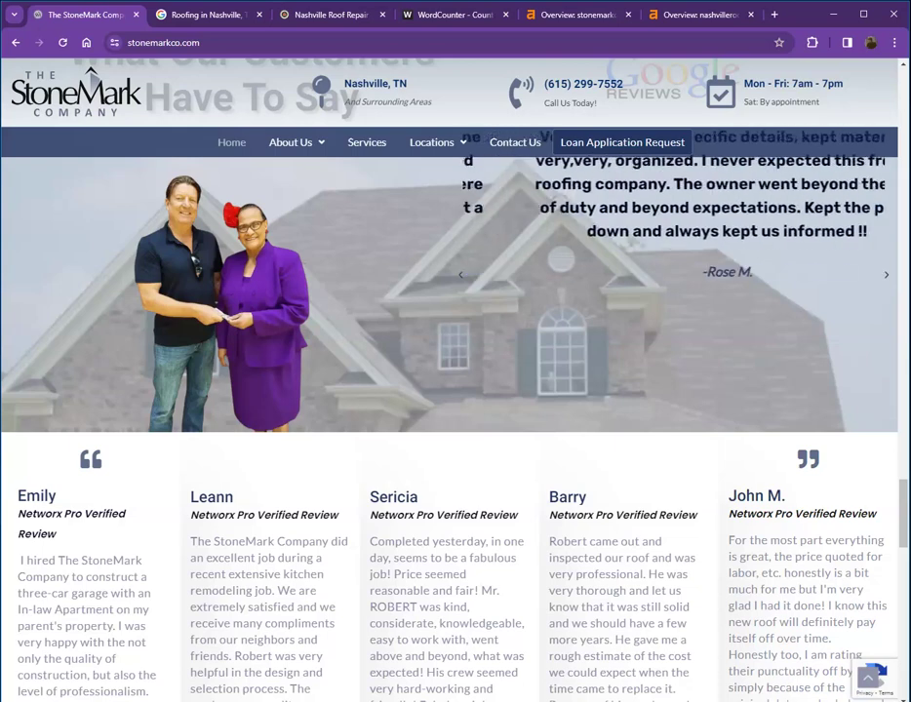
# Step: Browse the 'Roofing in Nashville, TN' results down to the Businesses listings and map
pyautogui.click(199, 15)
pyautogui.scroll(5, 71, 185)
pyautogui.scroll(1, 70, 186)
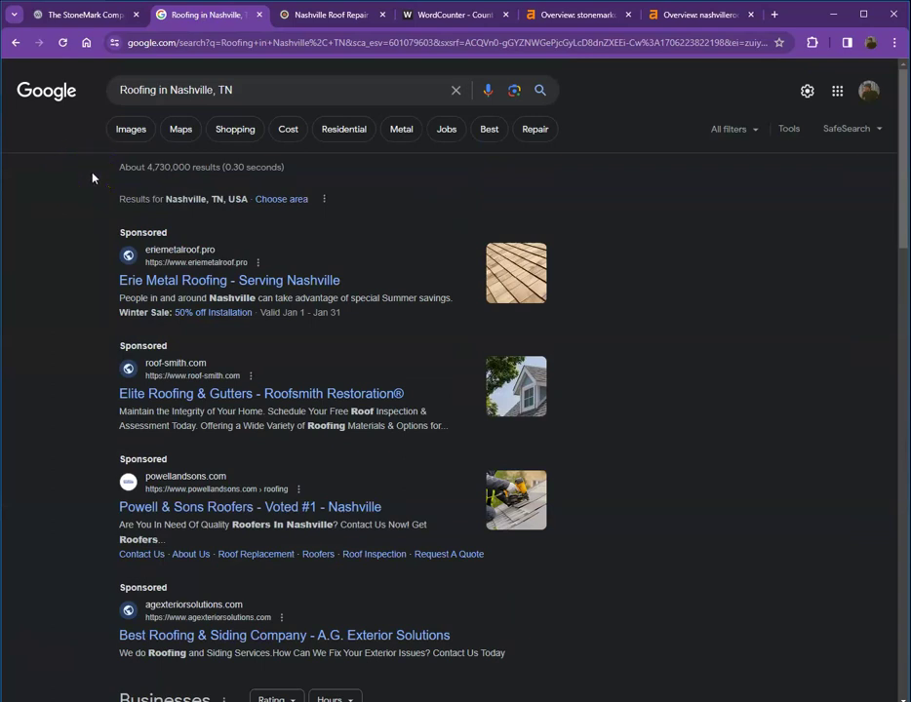
pyautogui.scroll(-1, 91, 176)
pyautogui.scroll(1, 88, 179)
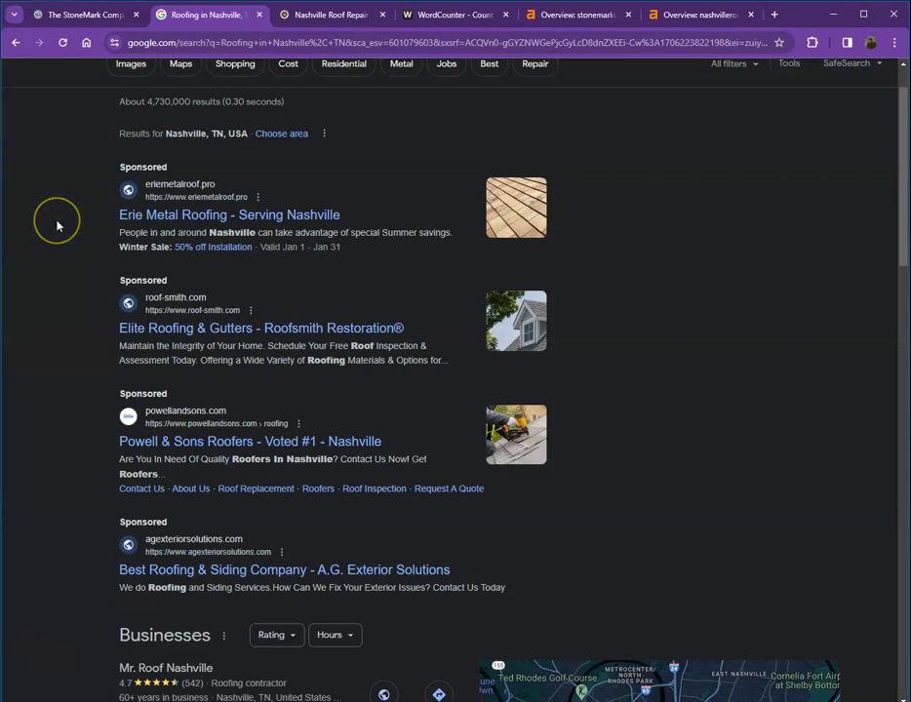
pyautogui.scroll(-3, 68, 210)
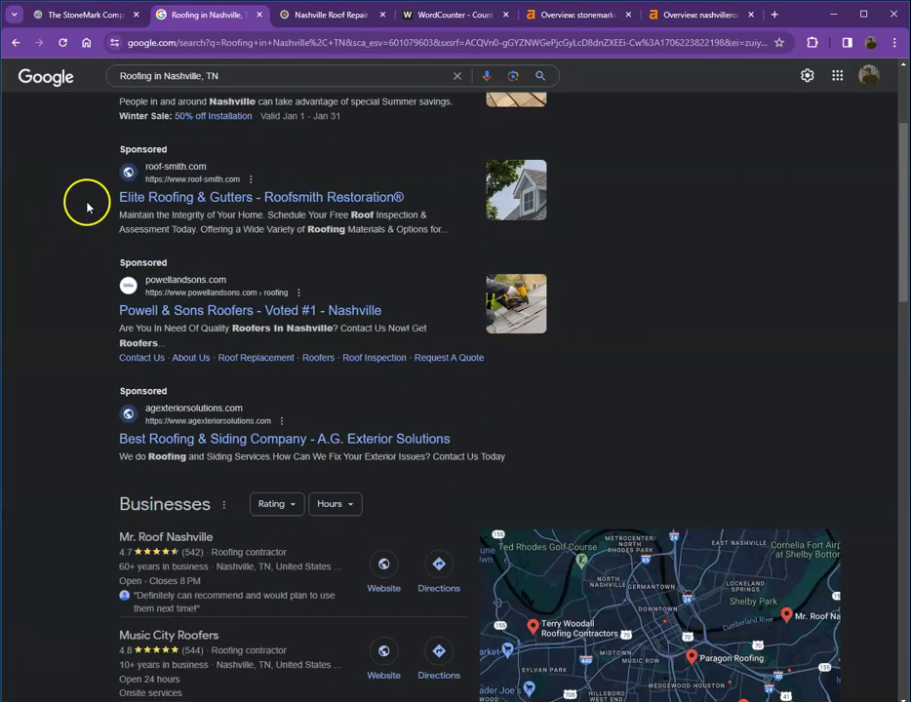
pyautogui.scroll(-3, 94, 376)
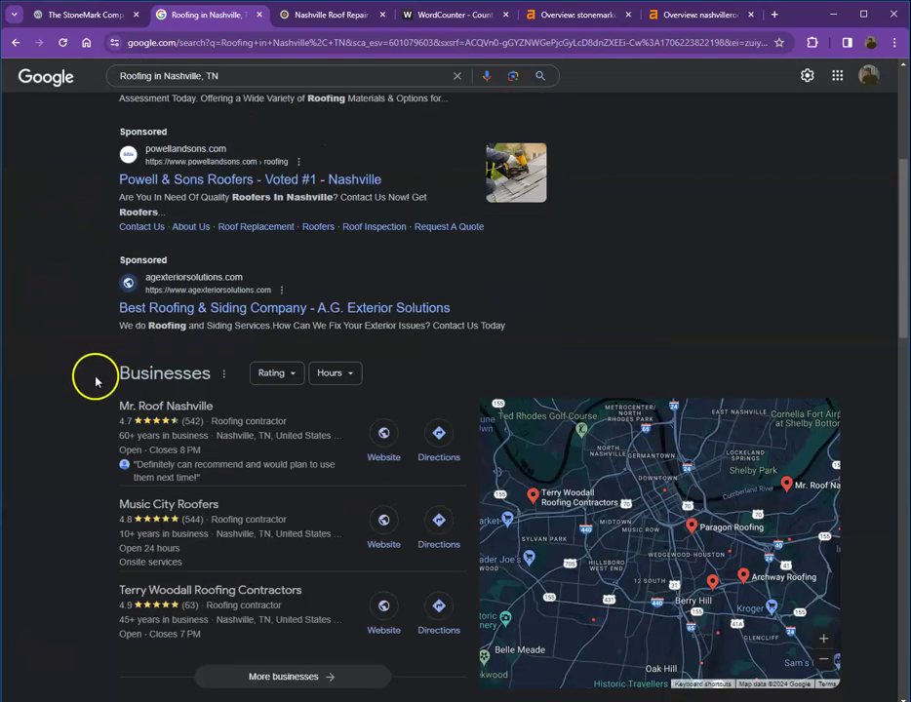
pyautogui.scroll(-3, 91, 373)
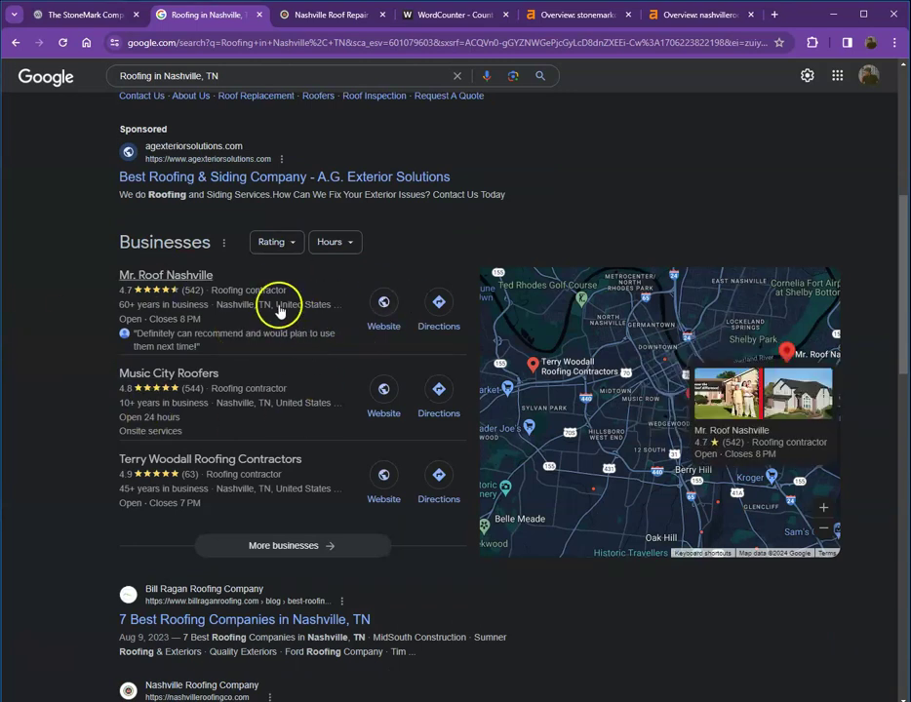
pyautogui.click(190, 284)
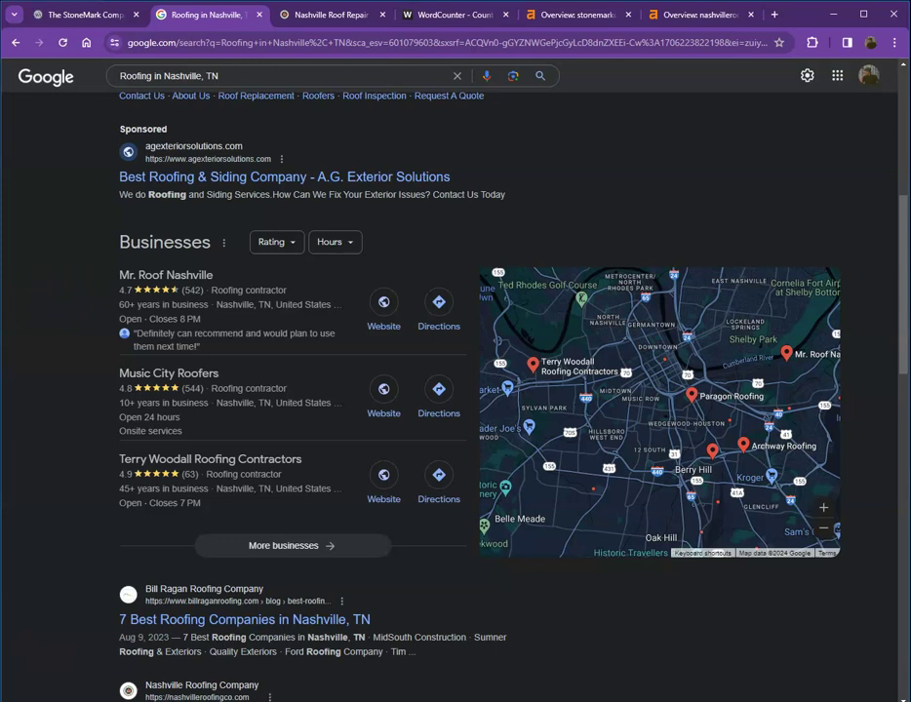
pyautogui.scroll(-5, 69, 322)
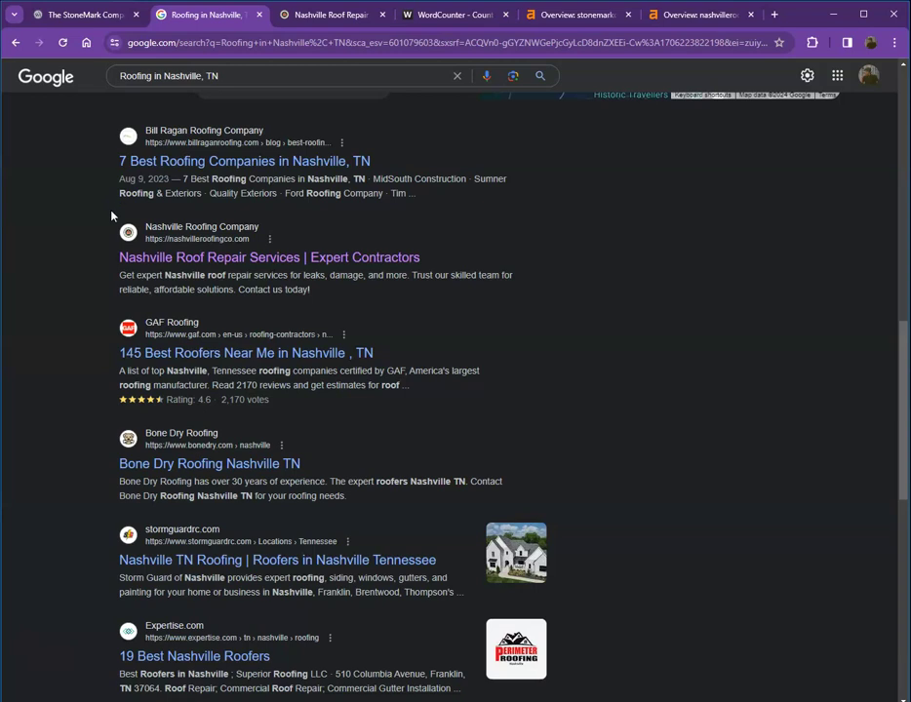
# Step: Browse the Nashville Roofing Company homepage down to its ten-question roofing FAQ section
pyautogui.click(325, 16)
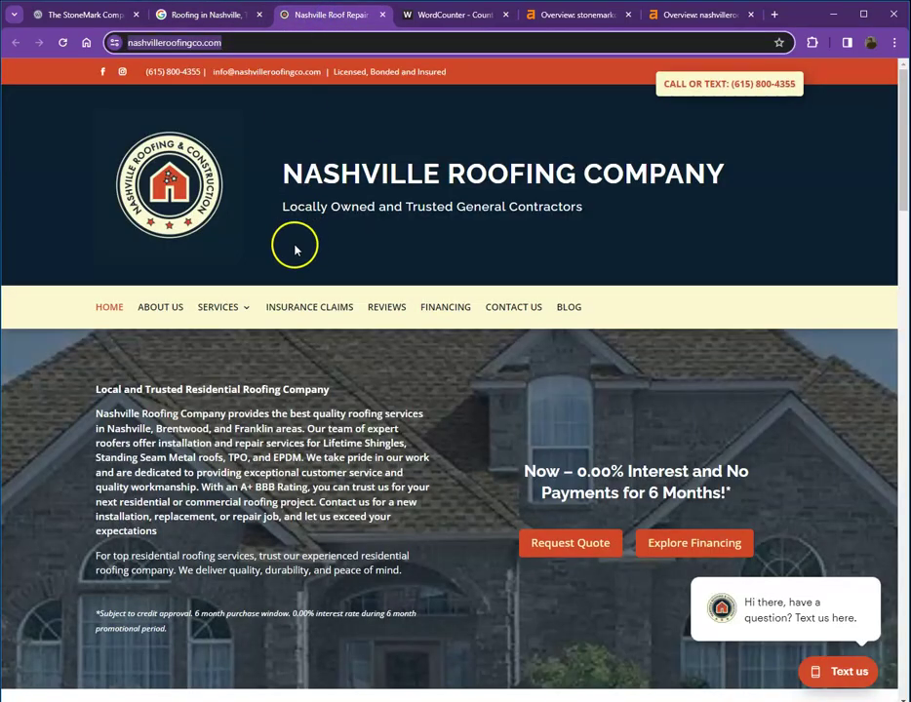
pyautogui.scroll(-4, 293, 250)
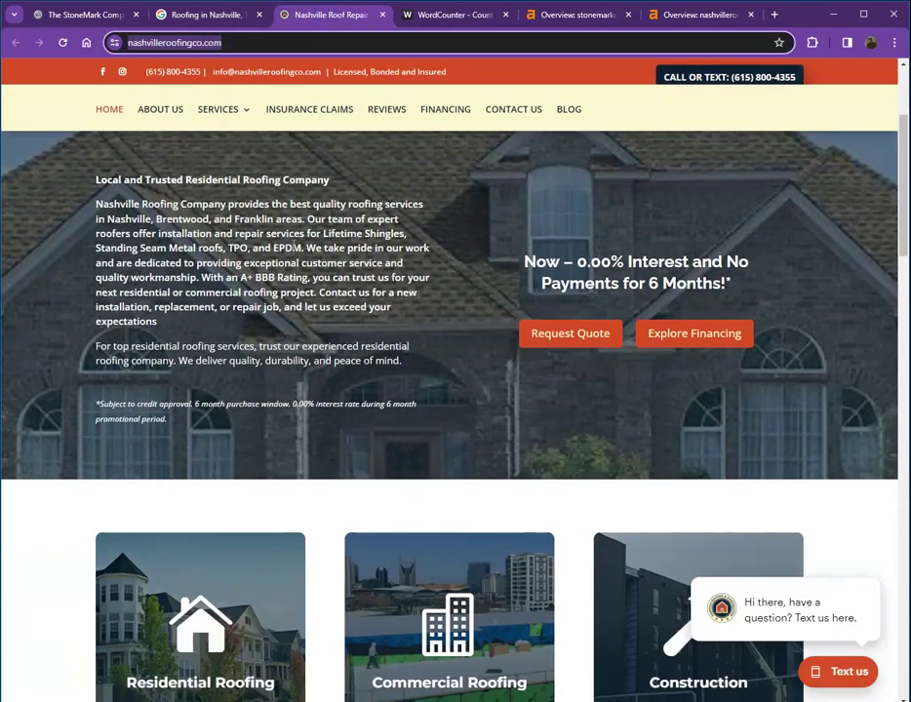
pyautogui.scroll(-2, 293, 250)
pyautogui.scroll(-3, 294, 249)
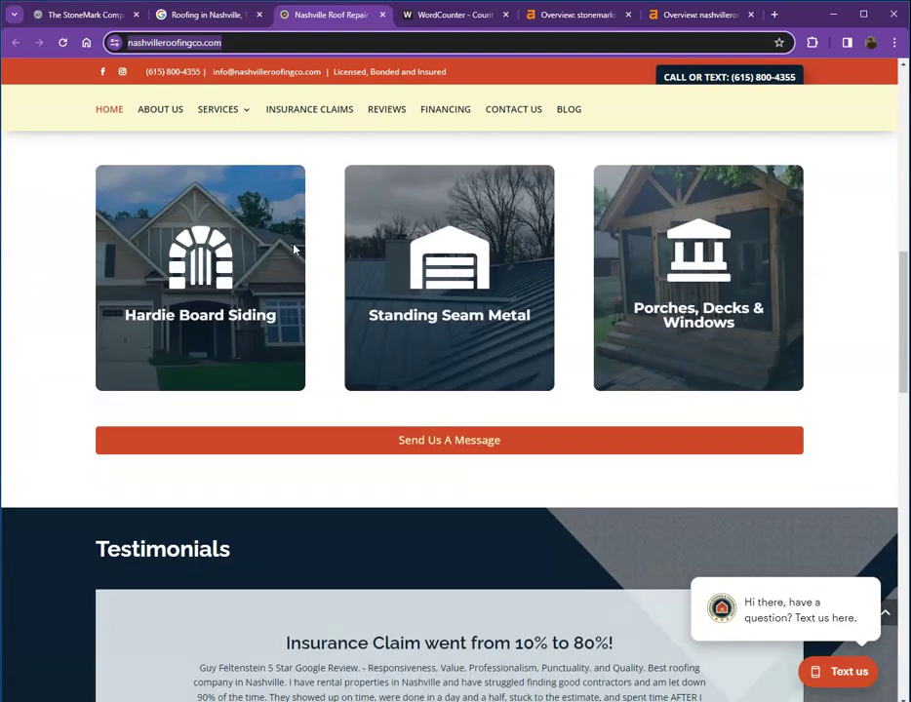
pyautogui.scroll(-2, 293, 250)
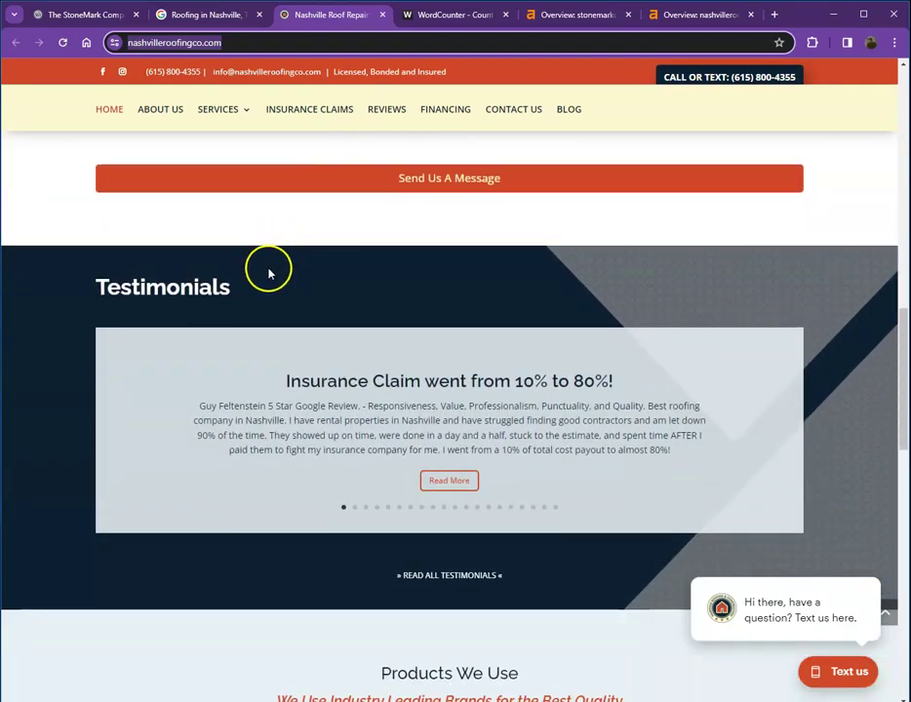
pyautogui.scroll(-4, 268, 285)
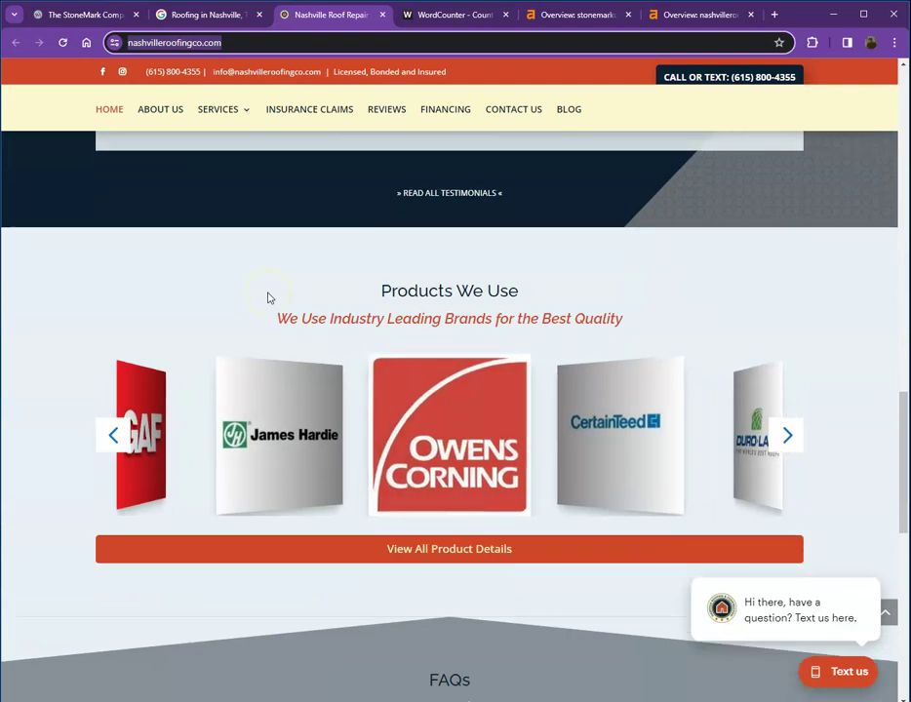
pyautogui.scroll(-5, 270, 302)
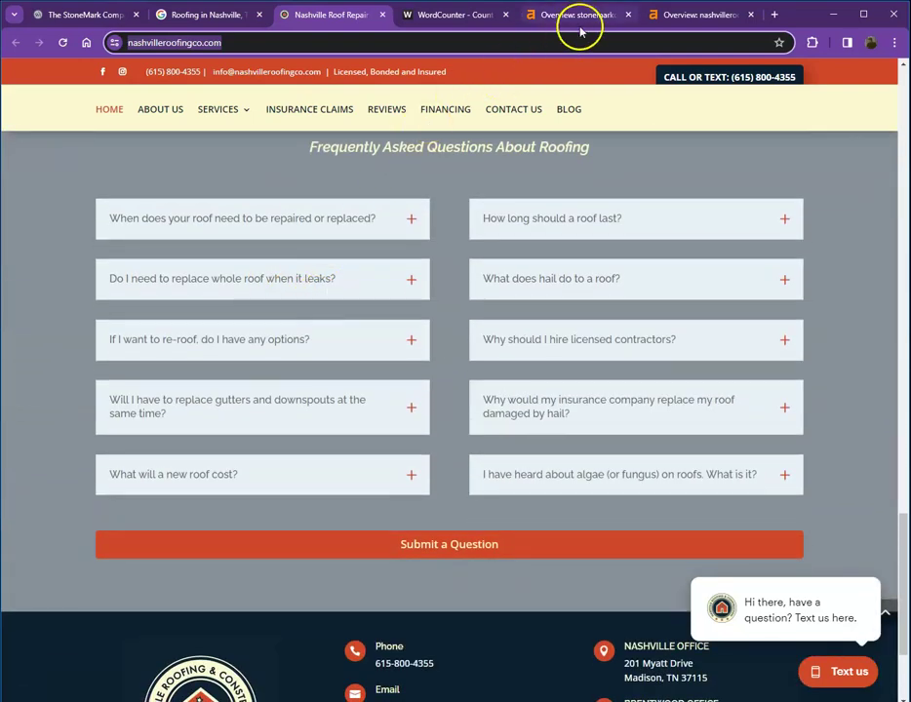
# Step: Show the stonemarkco.com Ahrefs overview: DR 22, 1.3K backlinks, 93 organic keywords
pyautogui.click(575, 15)
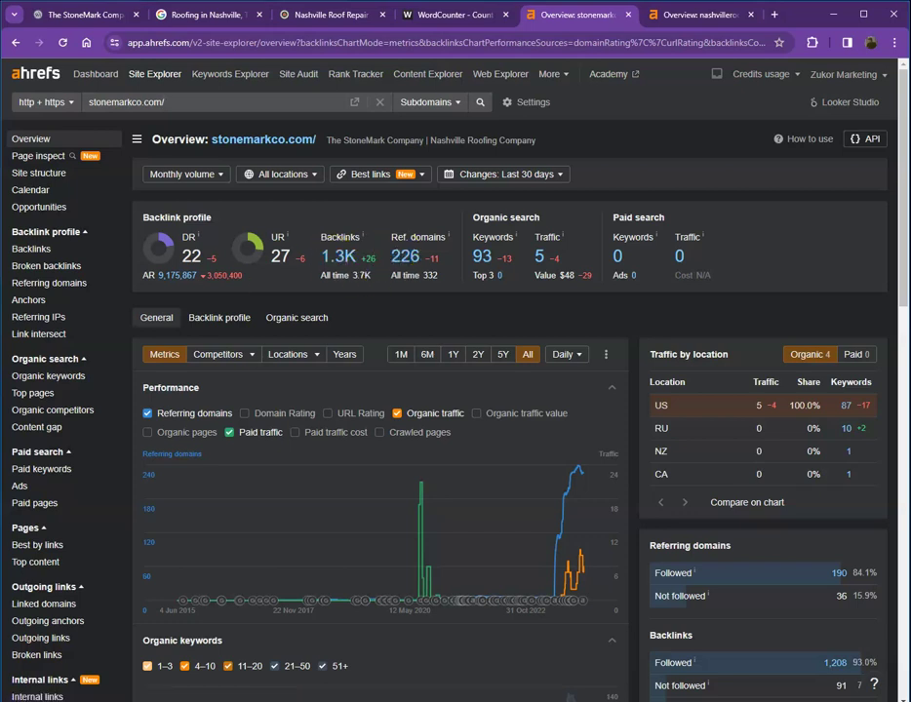
# Step: Compare nashvilleroofingco.com (DR 11, 443 keywords) against stonemarkco.com's overview metrics, then select its keywords count
pyautogui.click(688, 18)
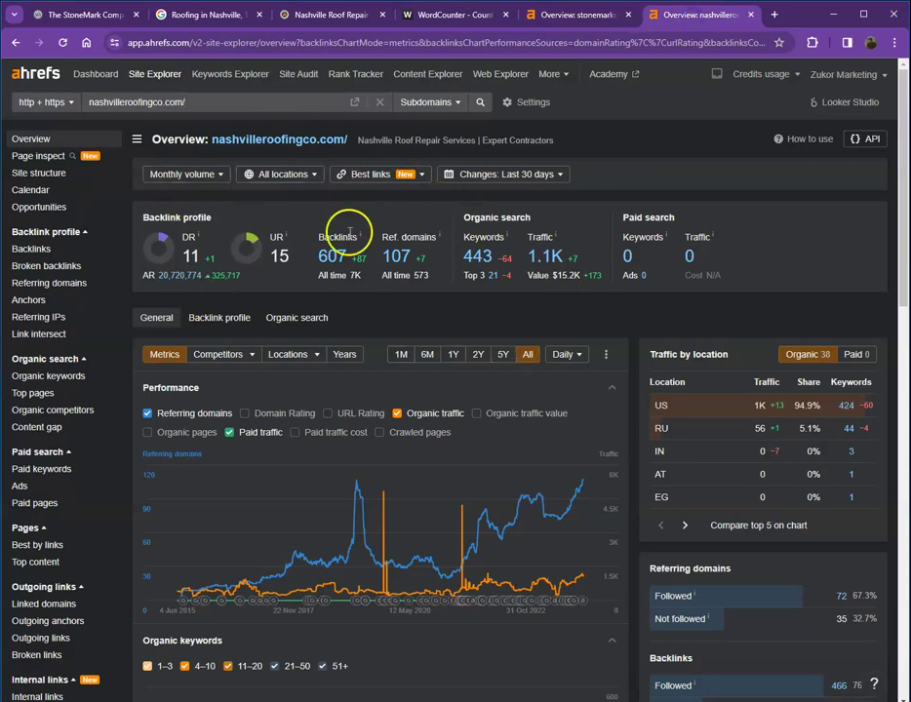
pyautogui.click(588, 14)
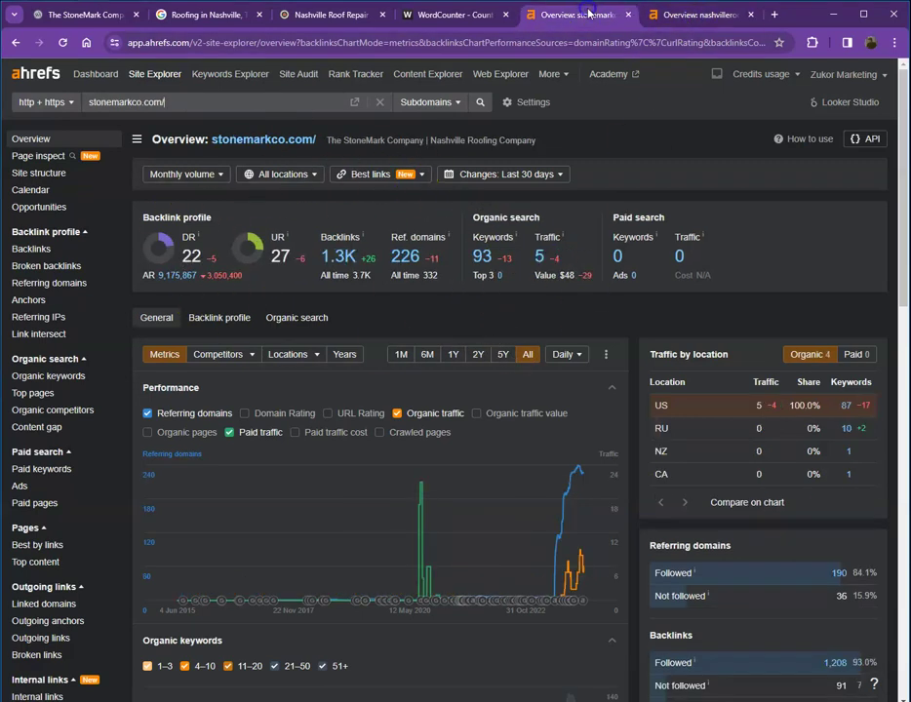
pyautogui.click(646, 17)
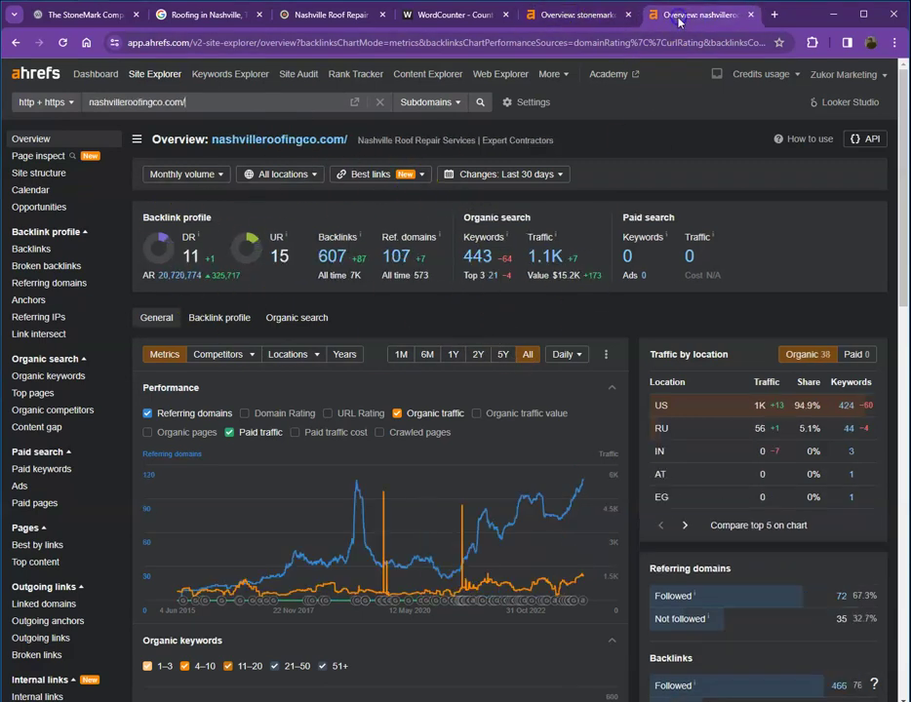
pyautogui.click(577, 17)
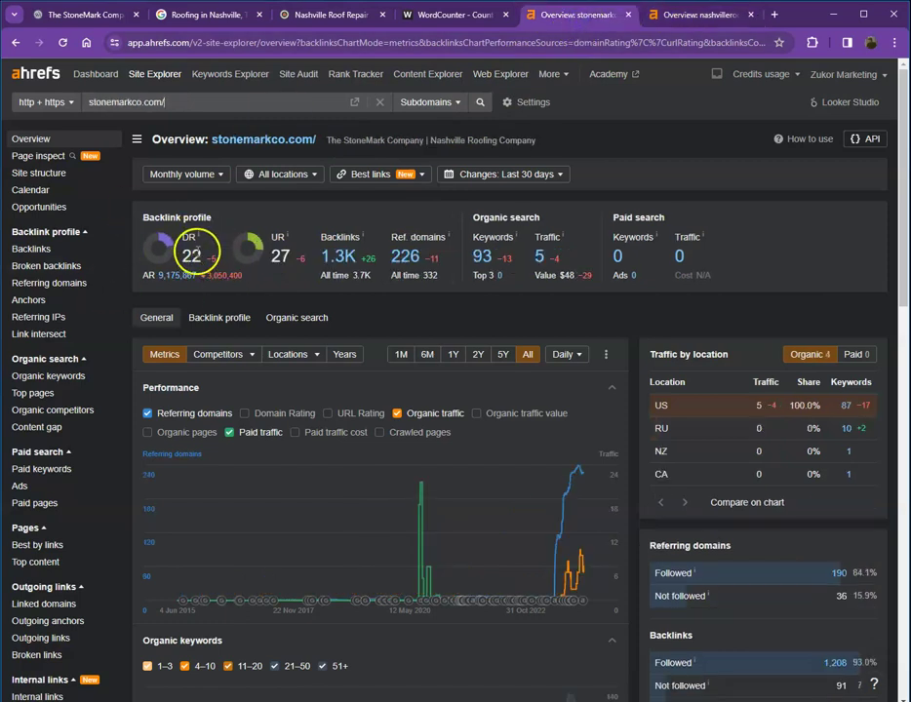
pyautogui.click(688, 17)
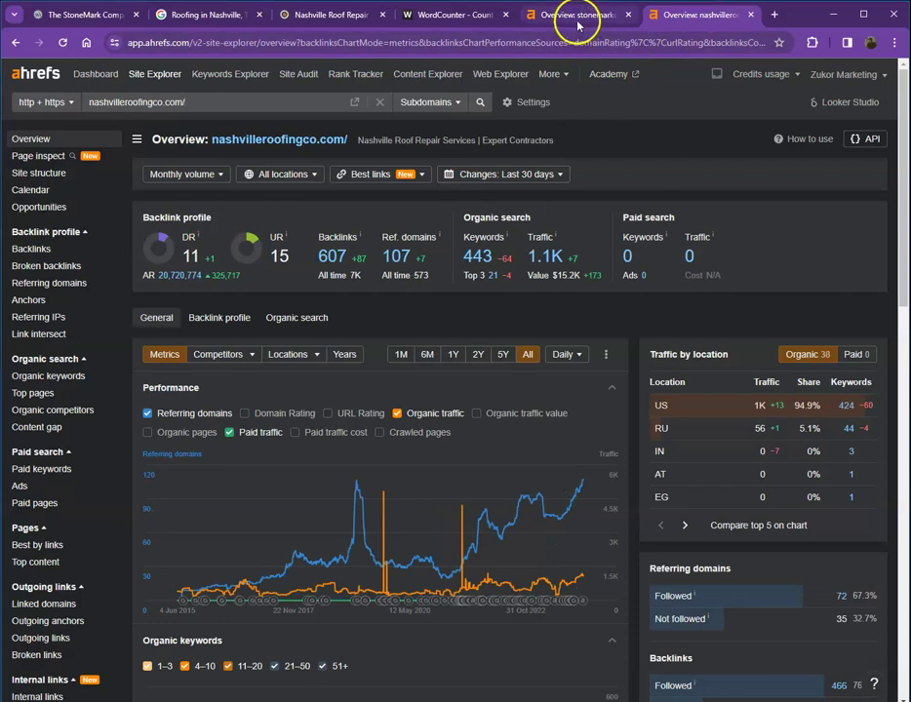
pyautogui.click(578, 19)
pyautogui.click(694, 14)
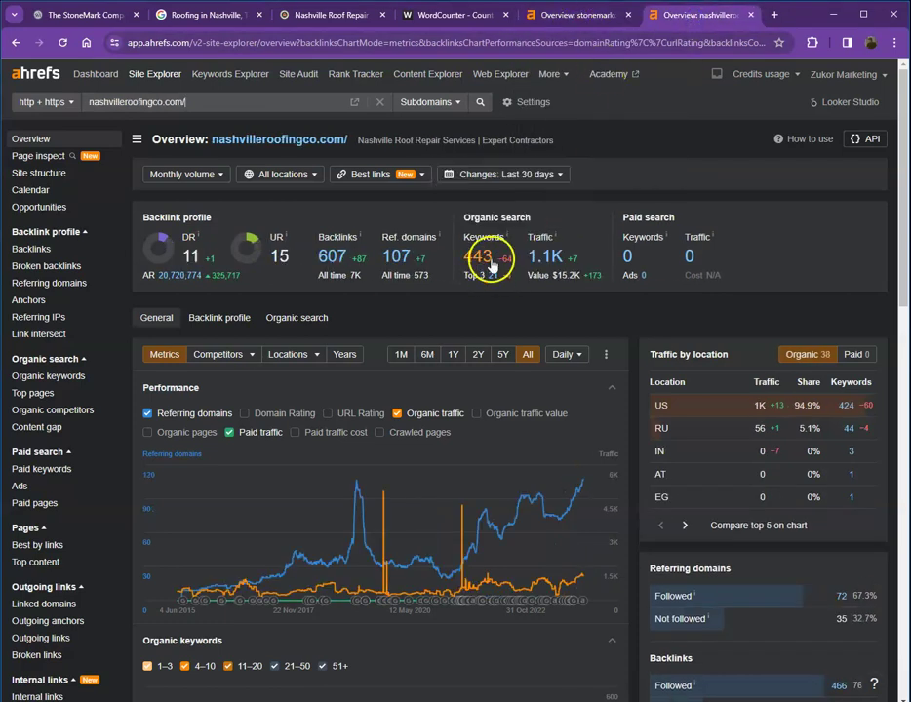
pyautogui.click(596, 17)
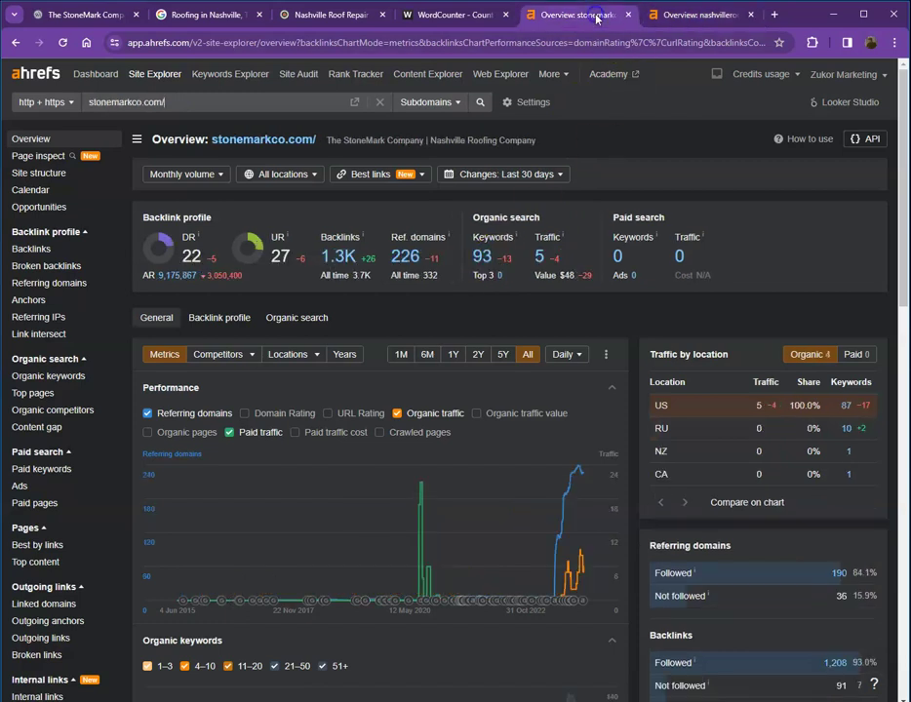
pyautogui.click(673, 14)
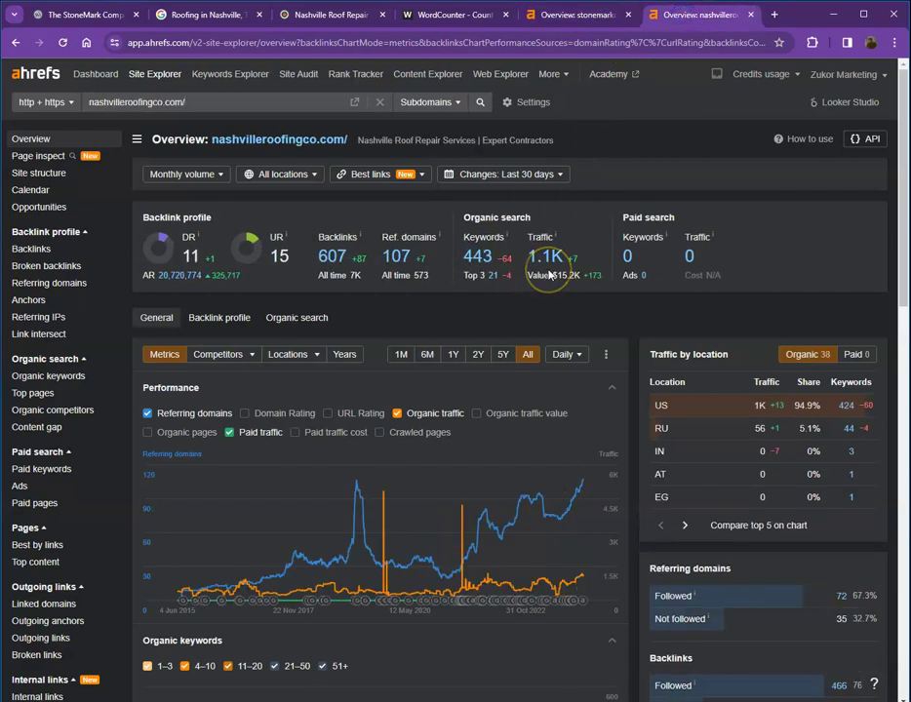
pyautogui.click(502, 260)
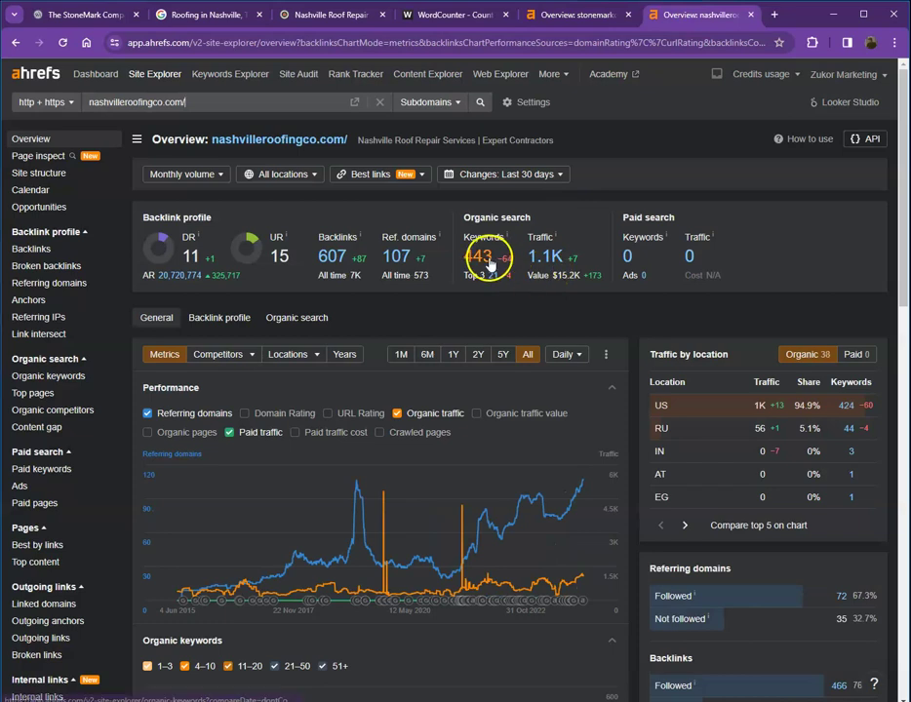
# Step: Open the competitor's 424 organic keywords in a new tab and review volume, KD and traffic
pyautogui.rightClick(493, 263)
pyautogui.click(531, 273)
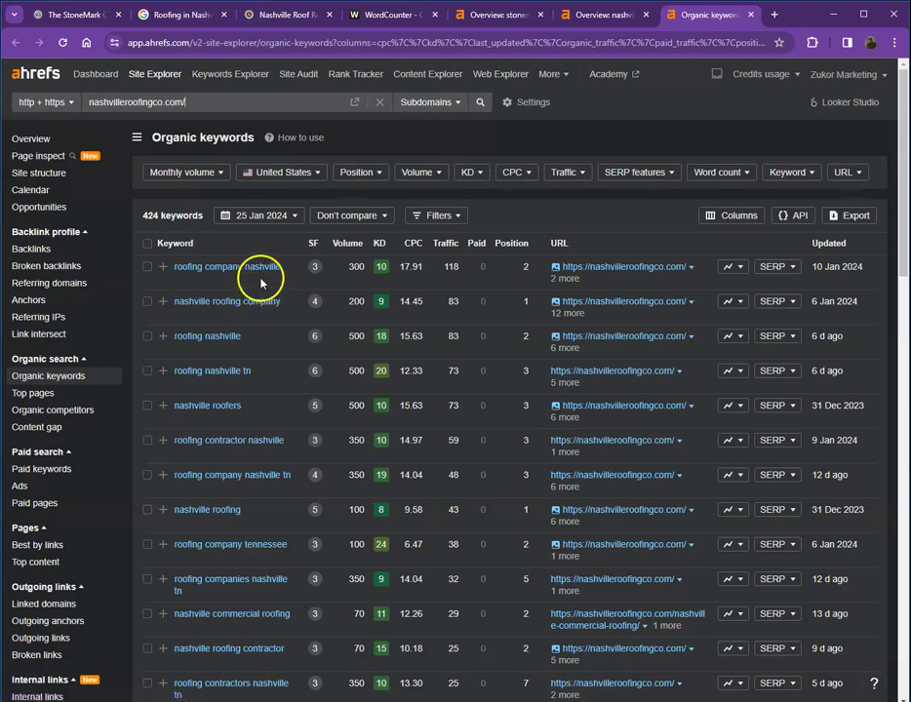
pyautogui.scroll(-2, 295, 277)
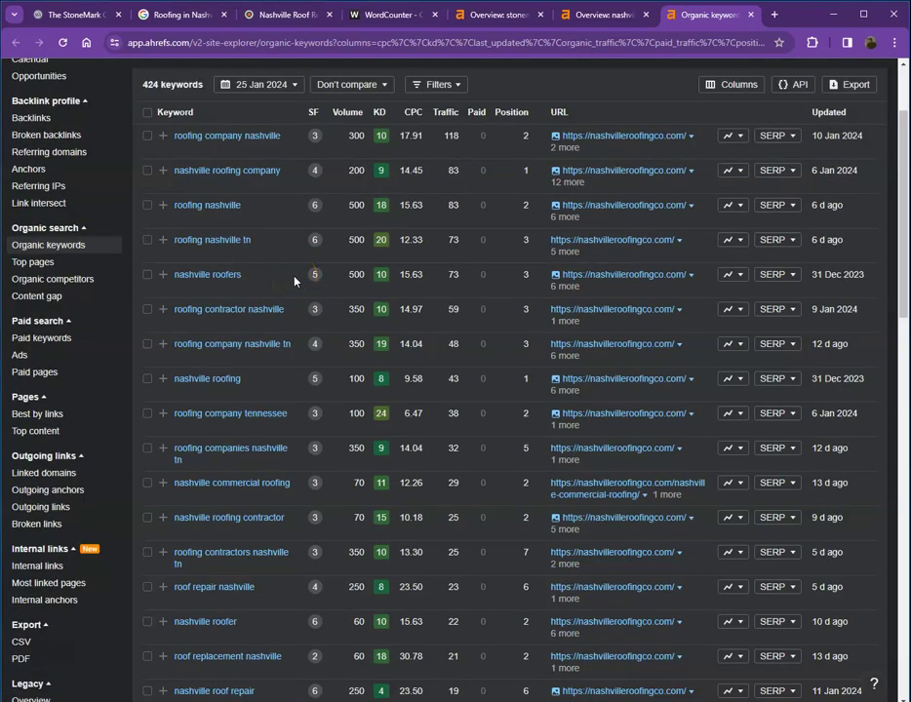
pyautogui.scroll(-2, 317, 279)
pyautogui.moveTo(322, 284)
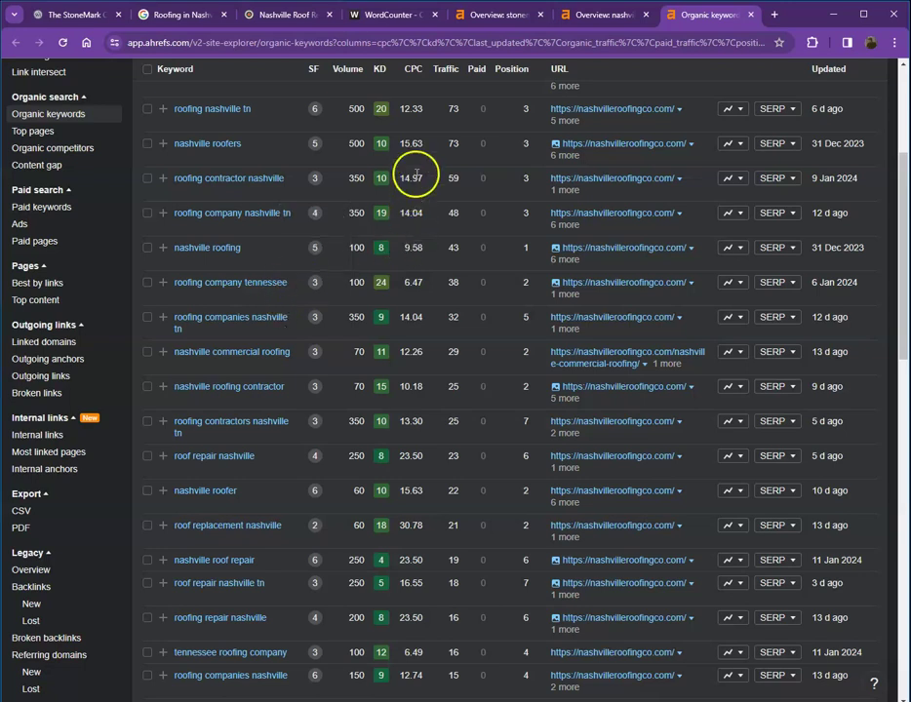
pyautogui.scroll(2, 410, 161)
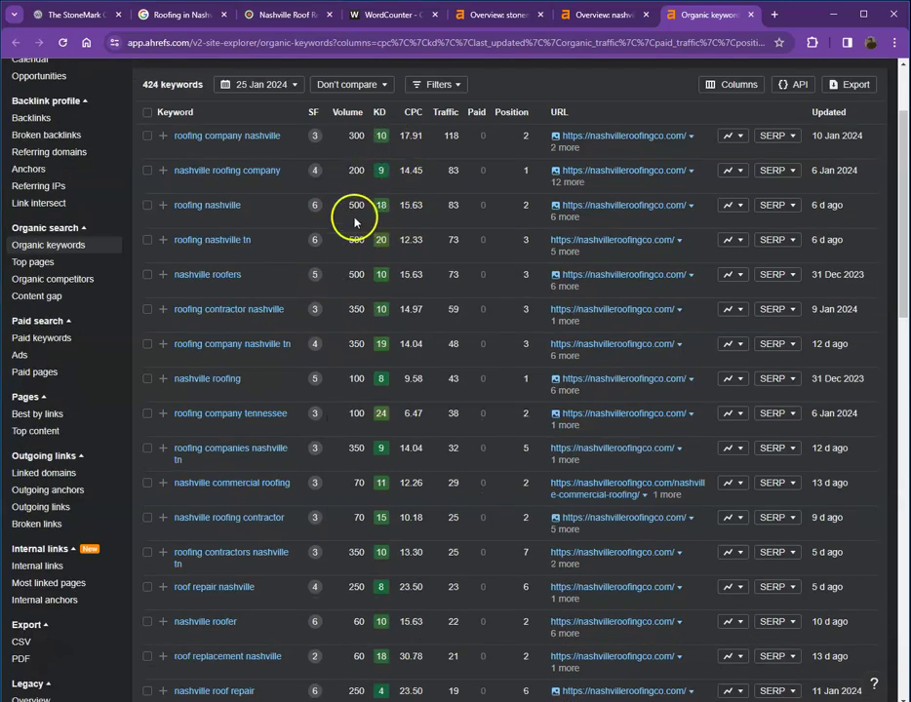
pyautogui.scroll(-2, 354, 234)
pyautogui.scroll(-1, 353, 276)
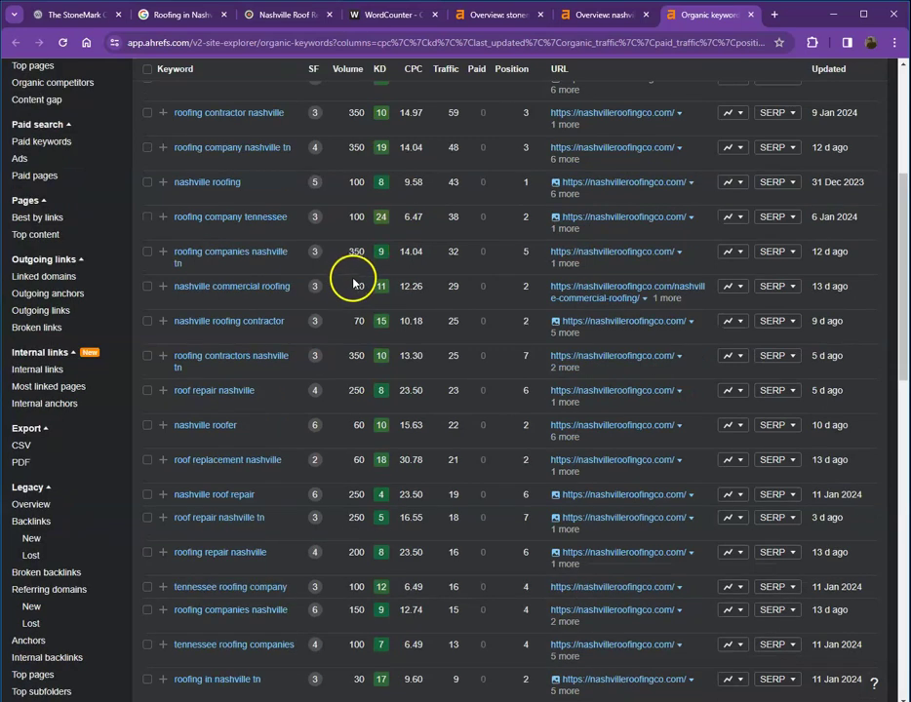
pyautogui.scroll(3, 354, 278)
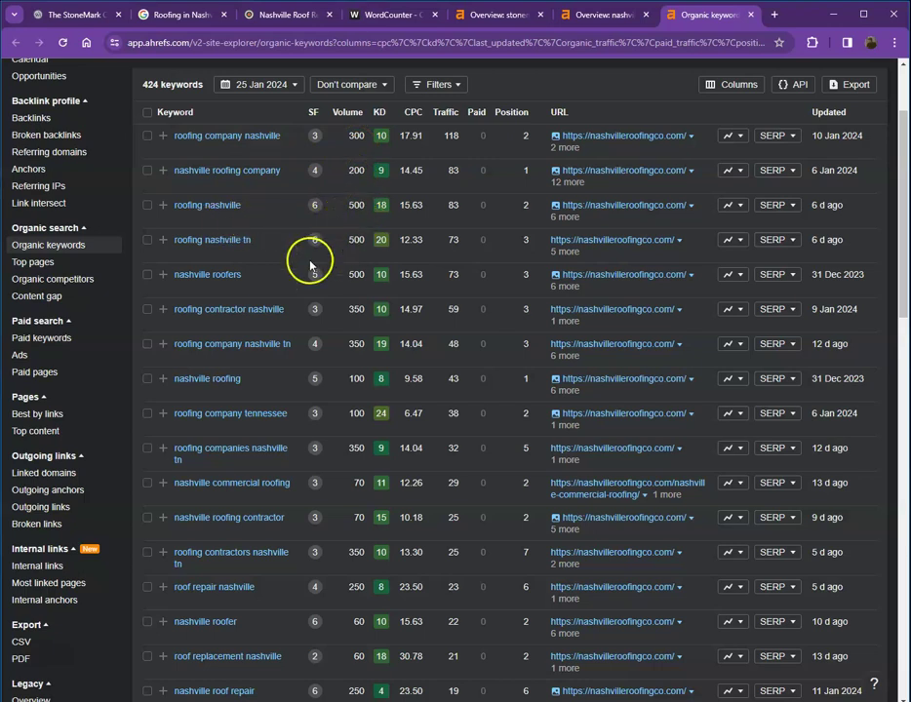
pyautogui.scroll(-1, 354, 249)
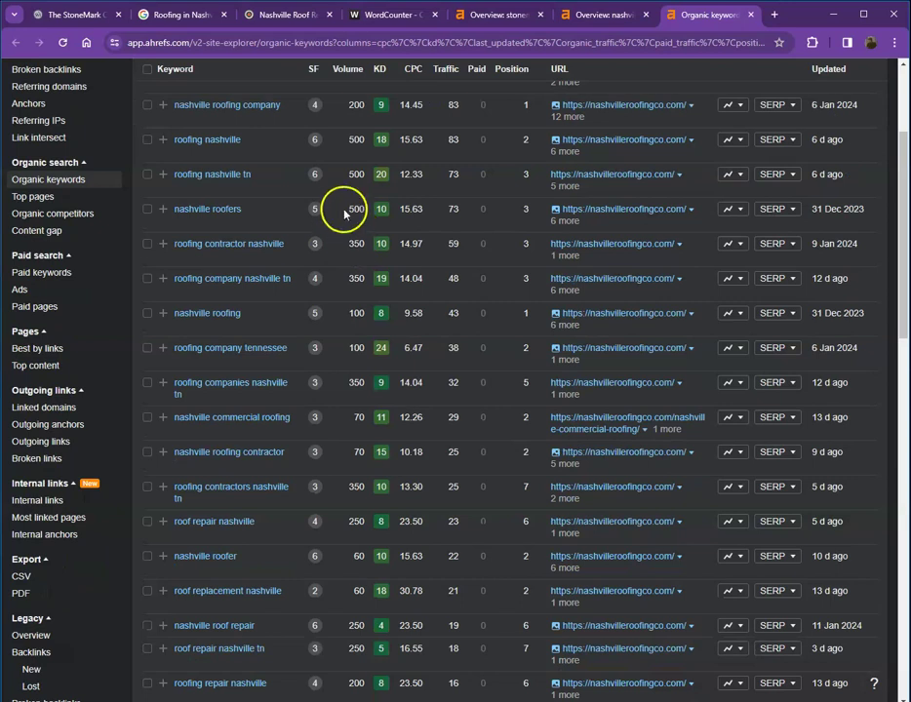
# Step: Start saving the StoneMark testimonial owner-and-client photo to see its WEBP file name
pyautogui.click(68, 18)
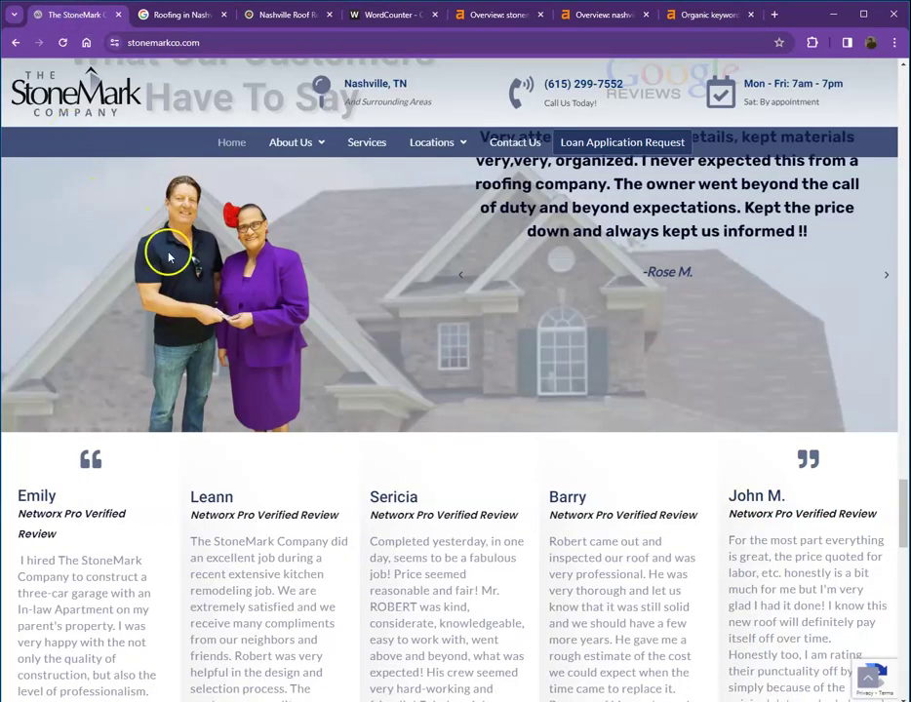
pyautogui.scroll(1, 204, 249)
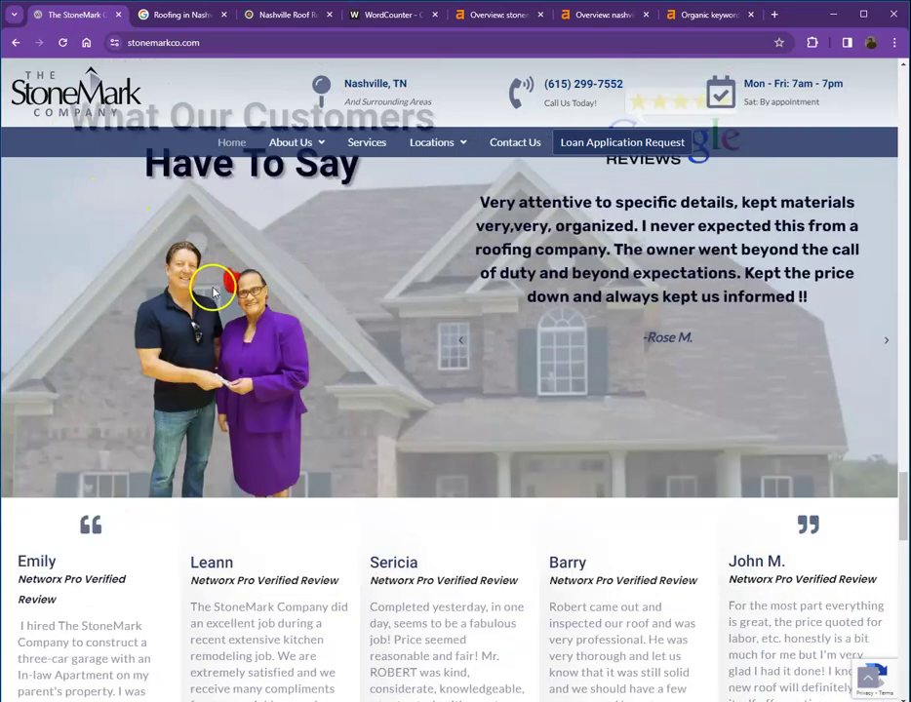
pyautogui.click(159, 248)
pyautogui.rightClick(159, 248)
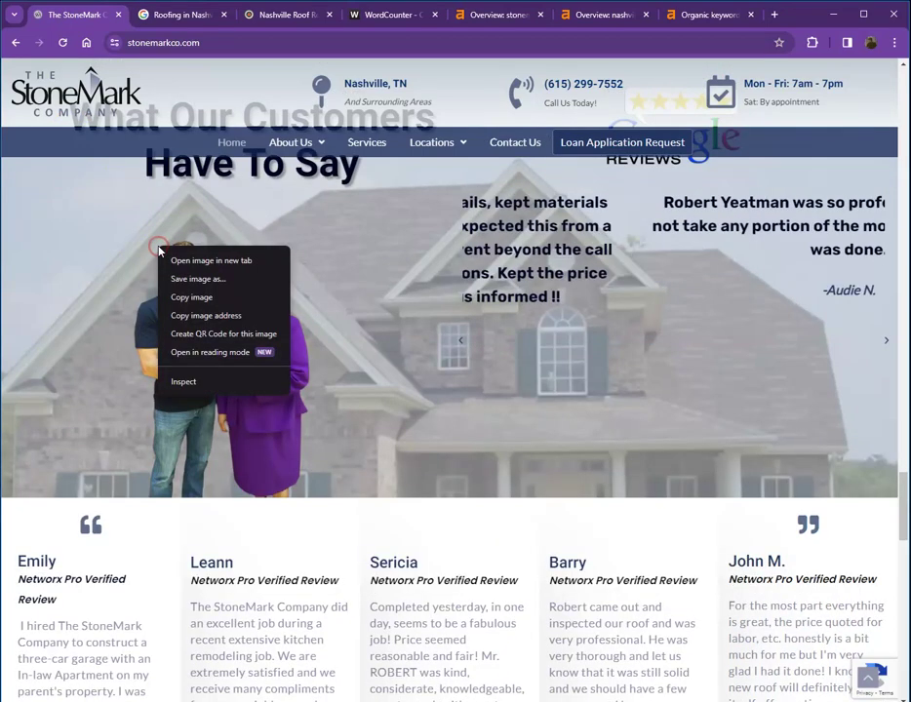
pyautogui.click(202, 281)
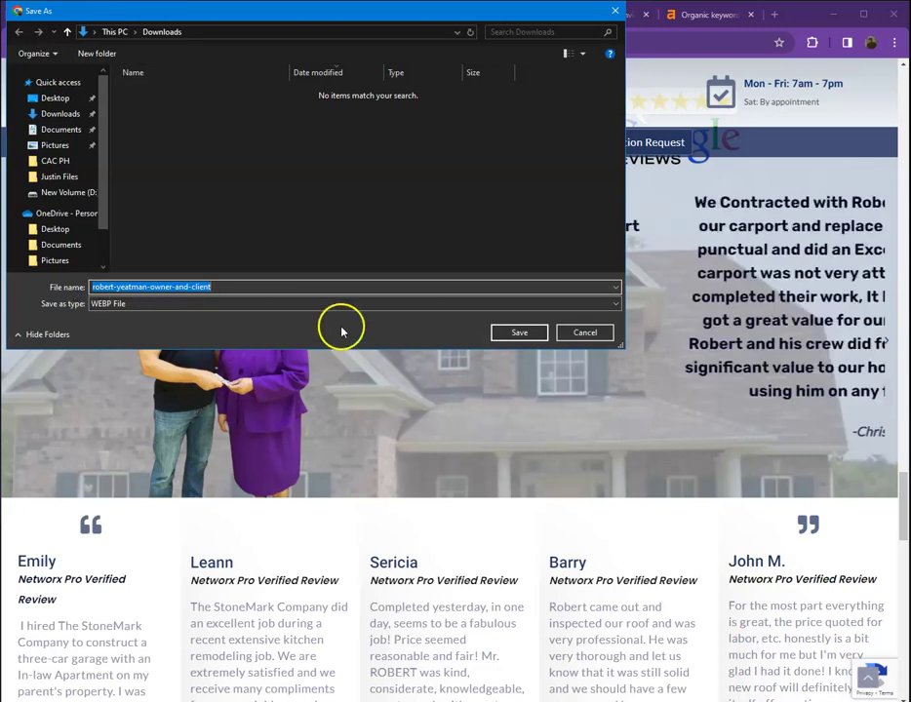
pyautogui.click(583, 332)
pyautogui.scroll(3, 378, 353)
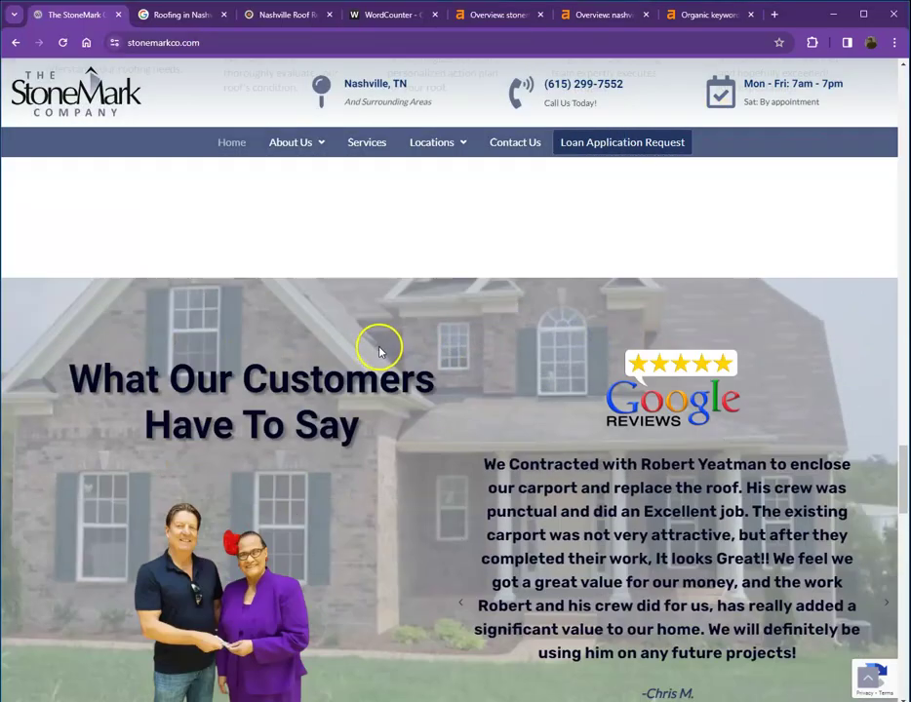
pyautogui.scroll(14, 378, 353)
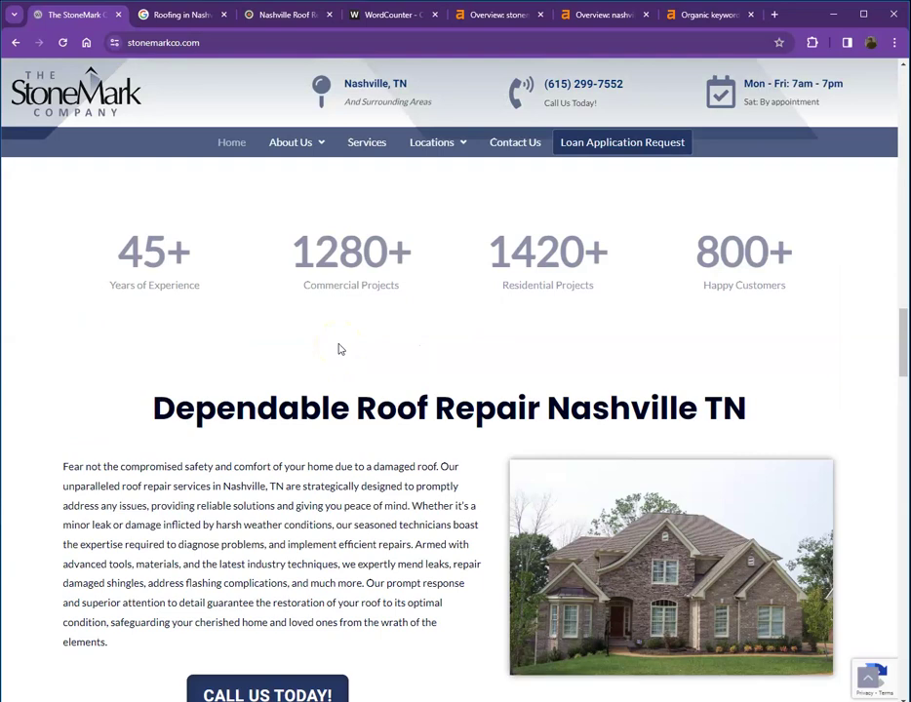
pyautogui.scroll(-3, 294, 379)
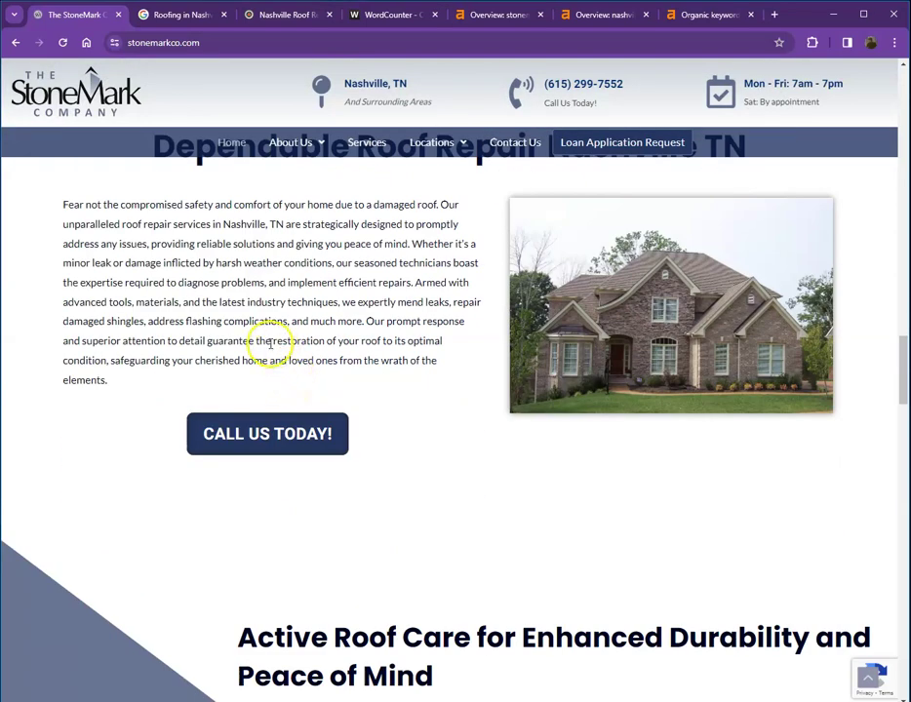
pyautogui.scroll(-3, 248, 322)
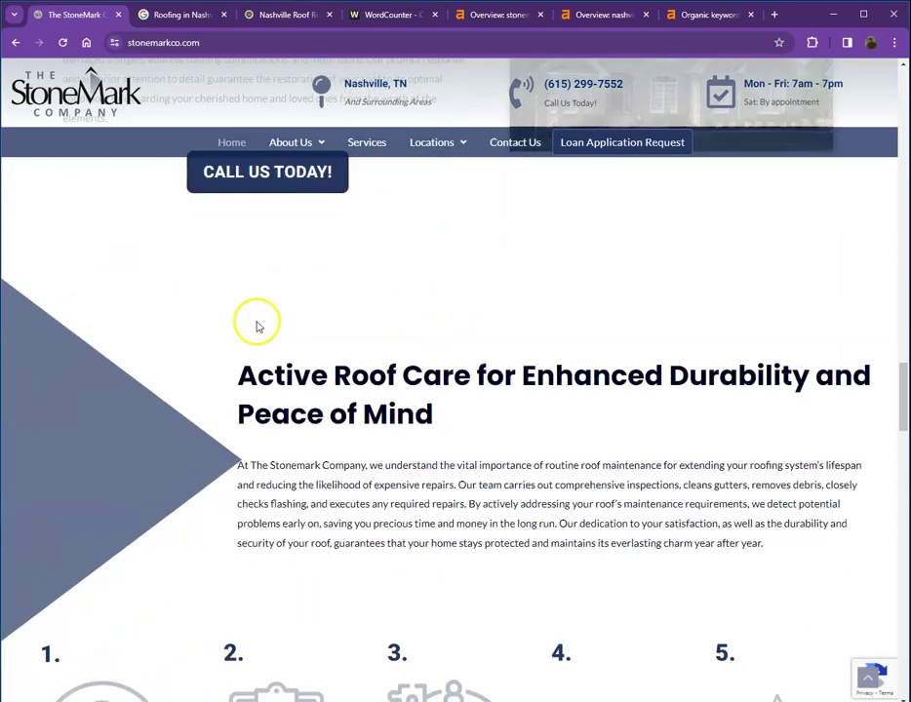